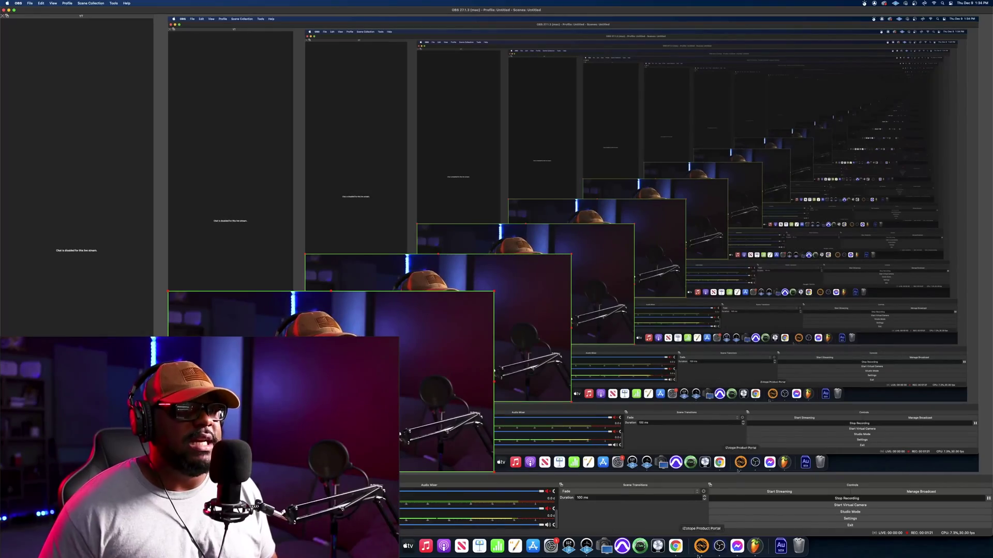
Step: Open System Preferences and go to Security & Privacy, landing on the Privacy tab
left_click(551, 546)
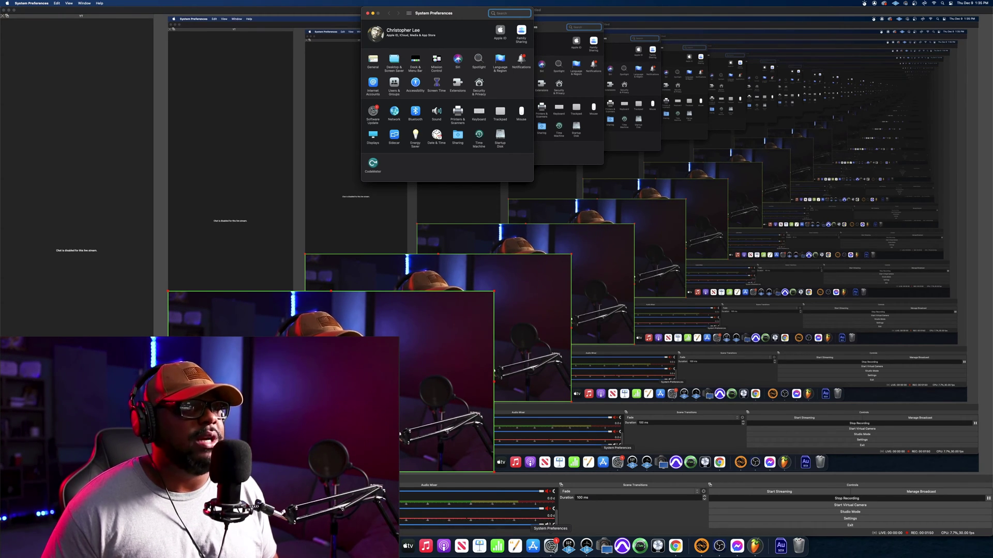
left_click(7, 3)
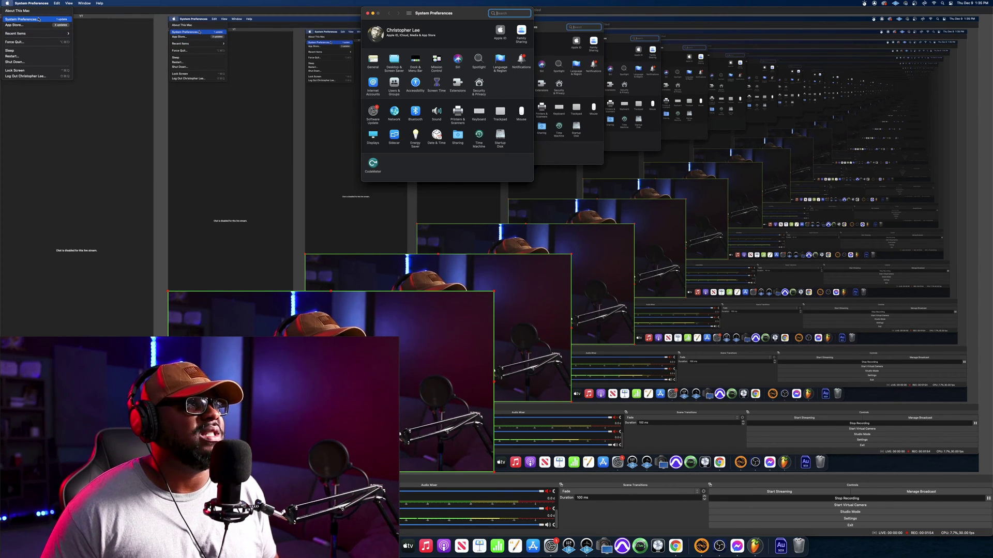
left_click(468, 168)
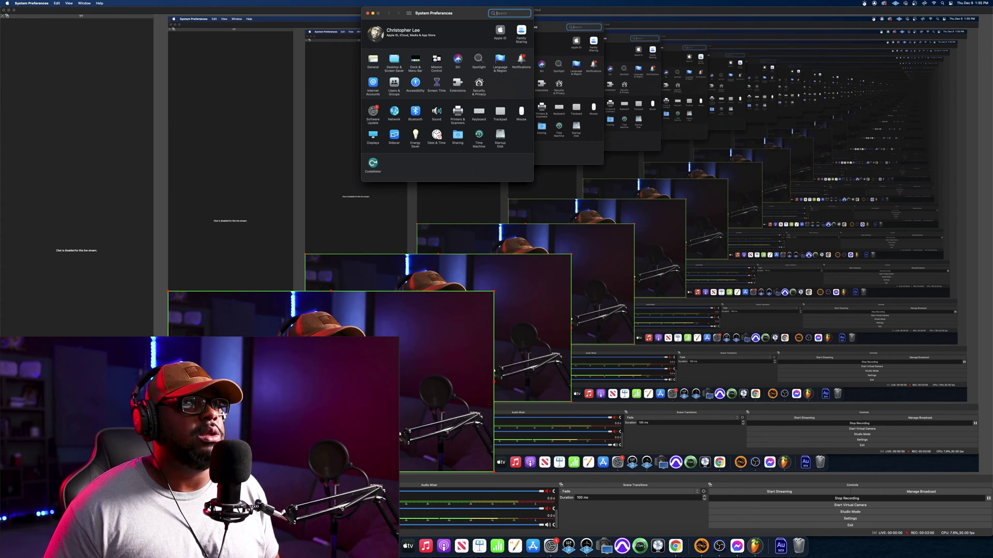
left_click(479, 86)
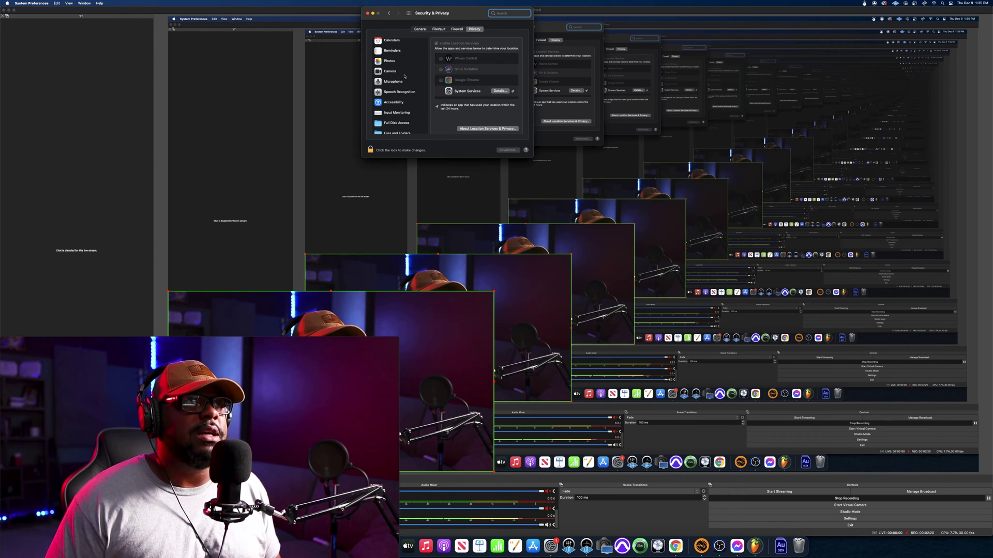
Step: Select Microphone in the Privacy sidebar and scroll to confirm FL Studio is checked
left_click(403, 81)
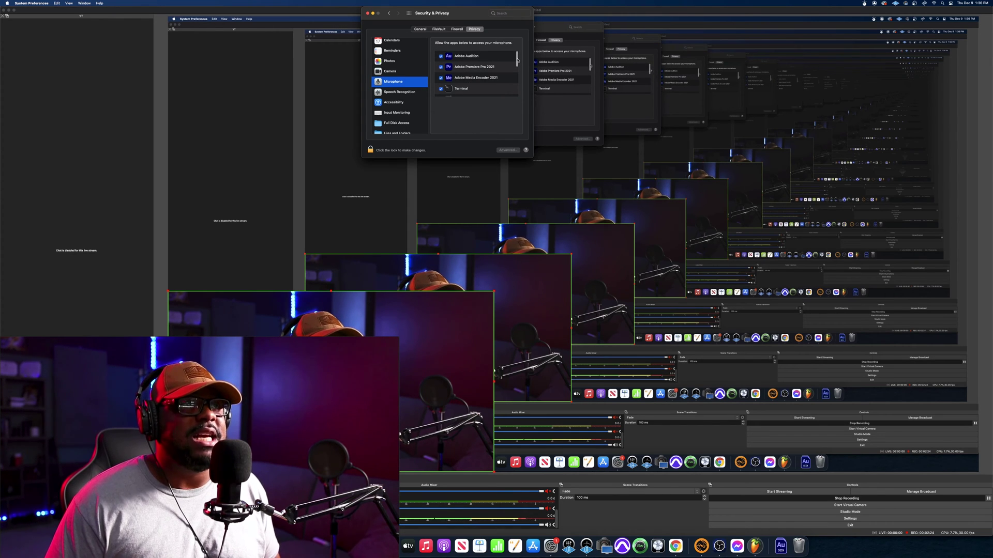
scroll(517, 60, "down", 3)
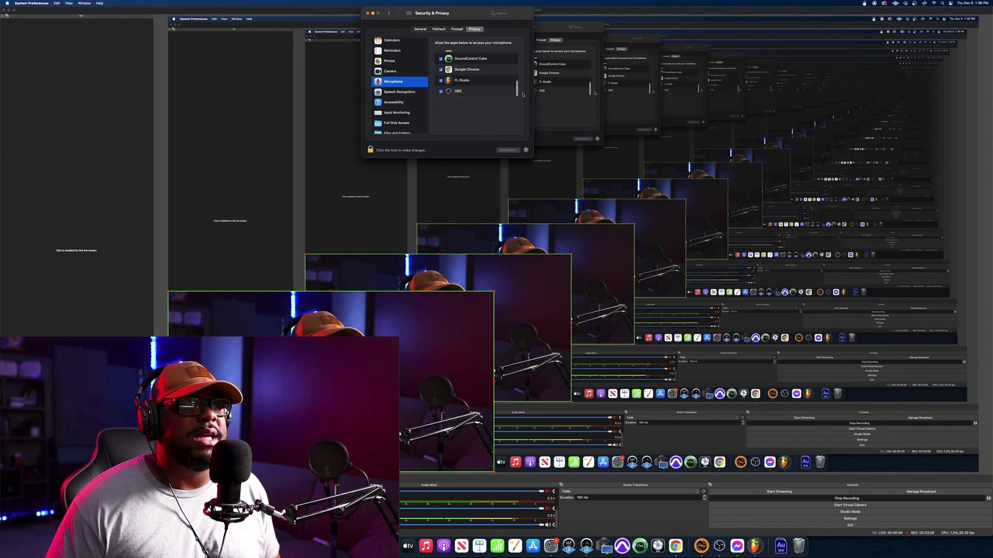
scroll(517, 43, "up", 3)
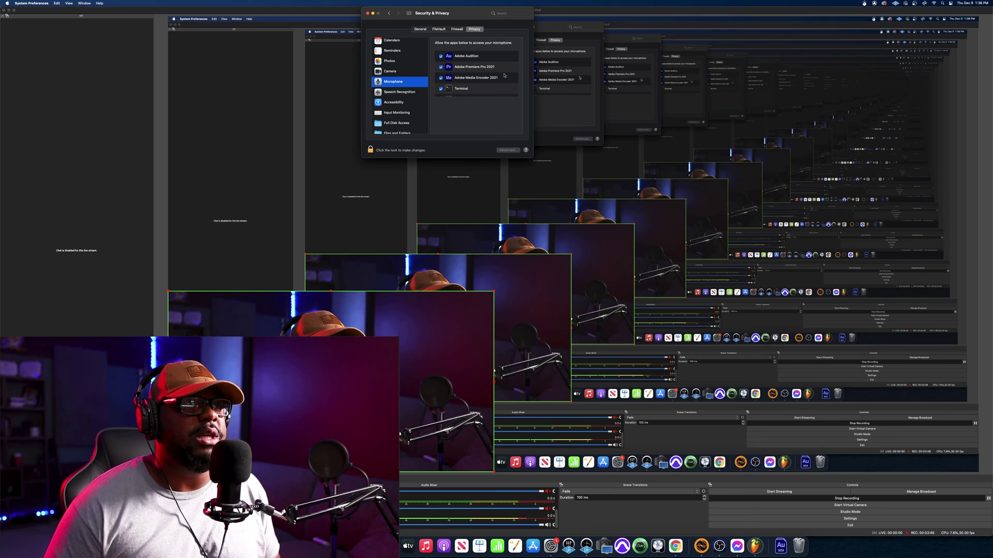
scroll(504, 75, "down", 5)
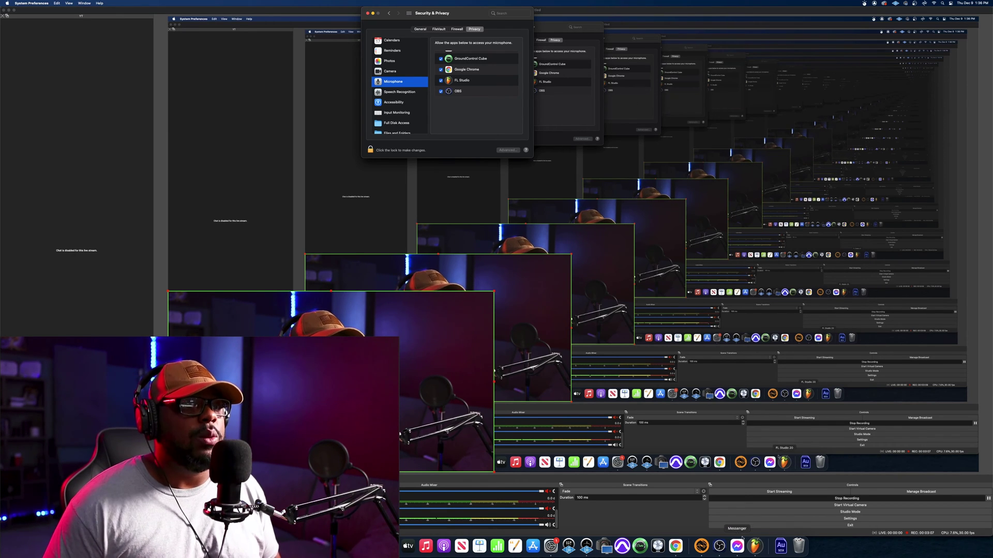
Step: Switch to Chrome and scroll the Image-Line Apple Silicon article to its Microphone Permissions section
left_click(678, 554)
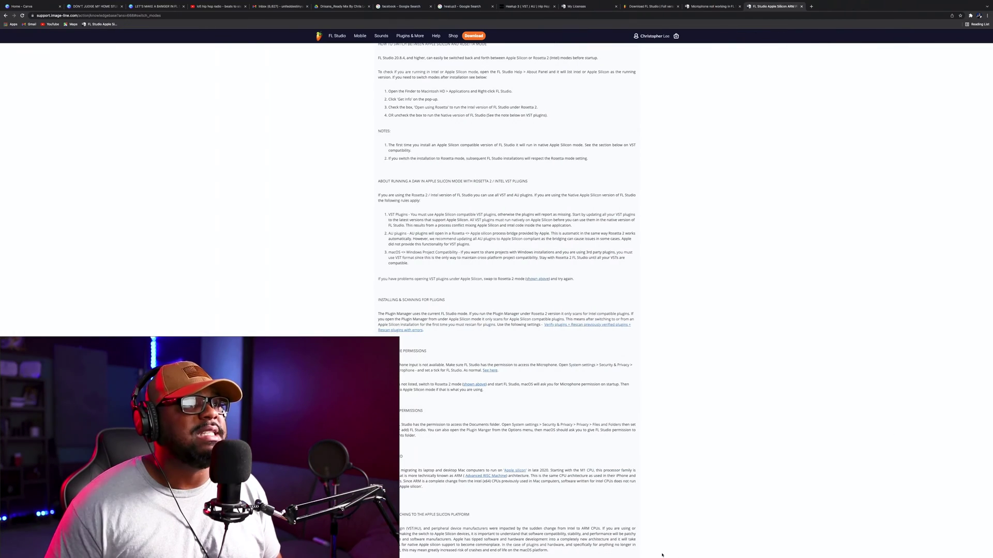
scroll(613, 327, "down", 2)
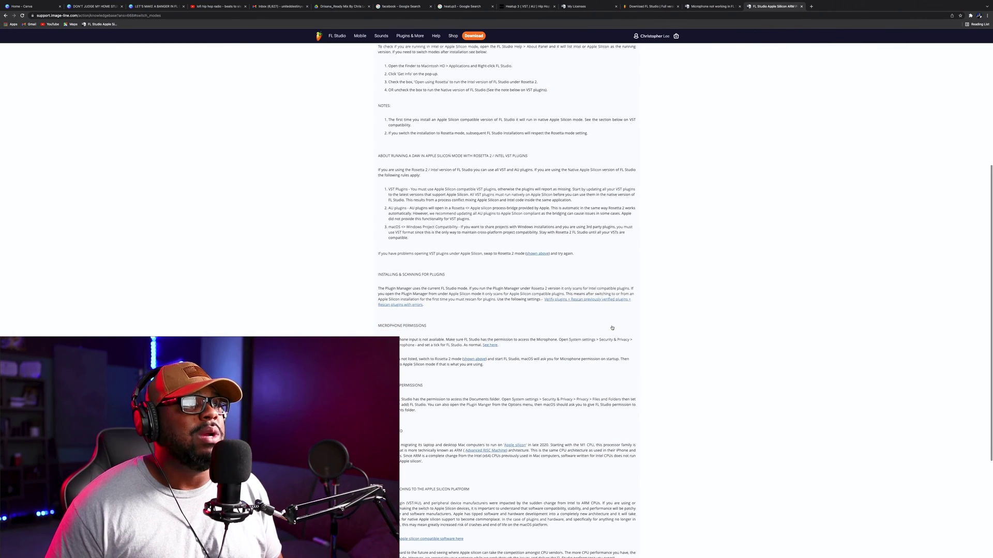
scroll(612, 327, "up", 2)
scroll(612, 328, "up", 1)
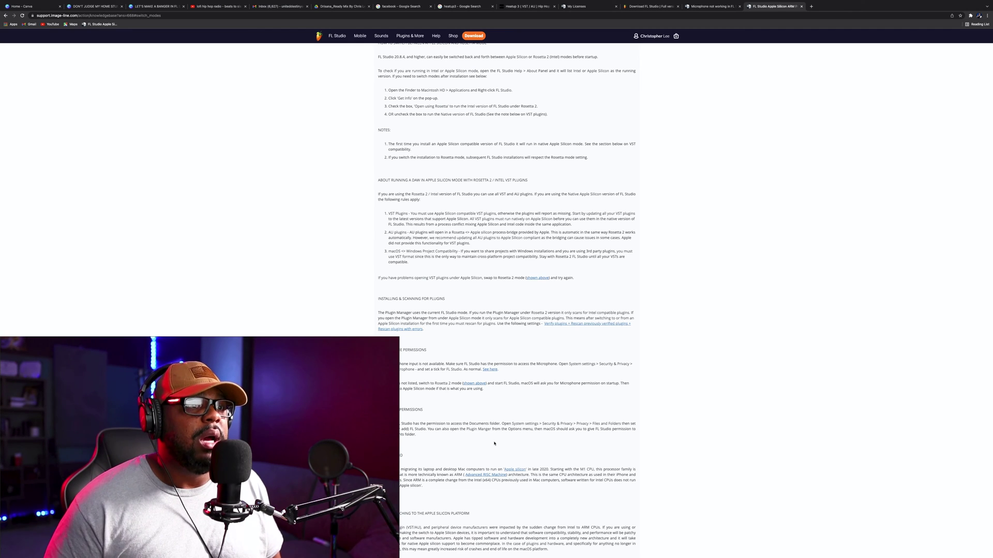
mouse_move(701, 553)
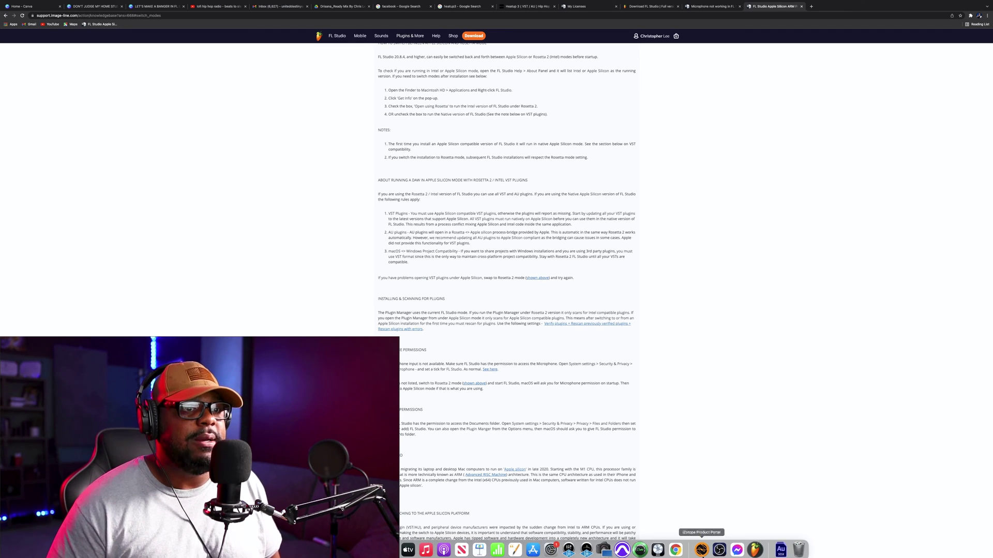
Step: Switch to FL Studio 20 and open HELP > About... to view the installed version
left_click(754, 547)
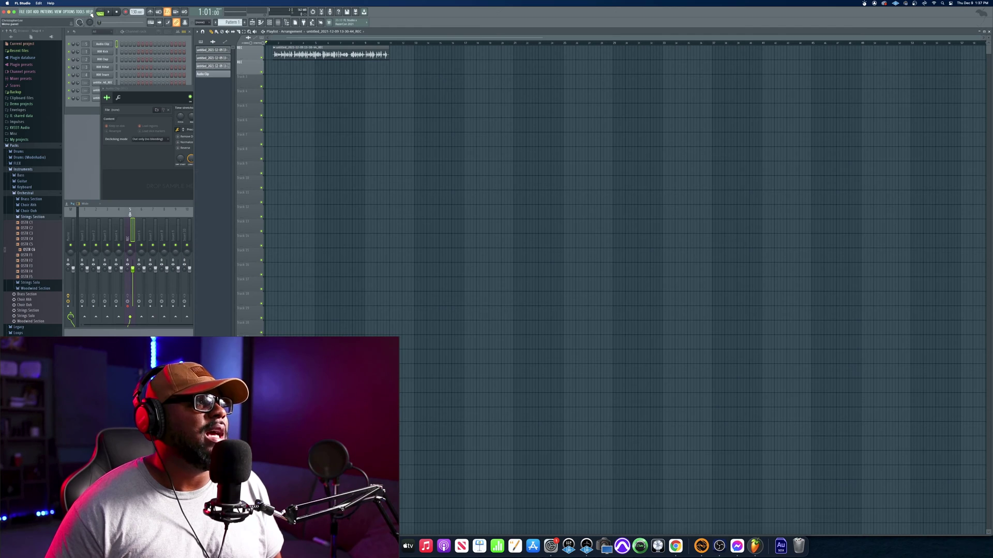
left_click(89, 12)
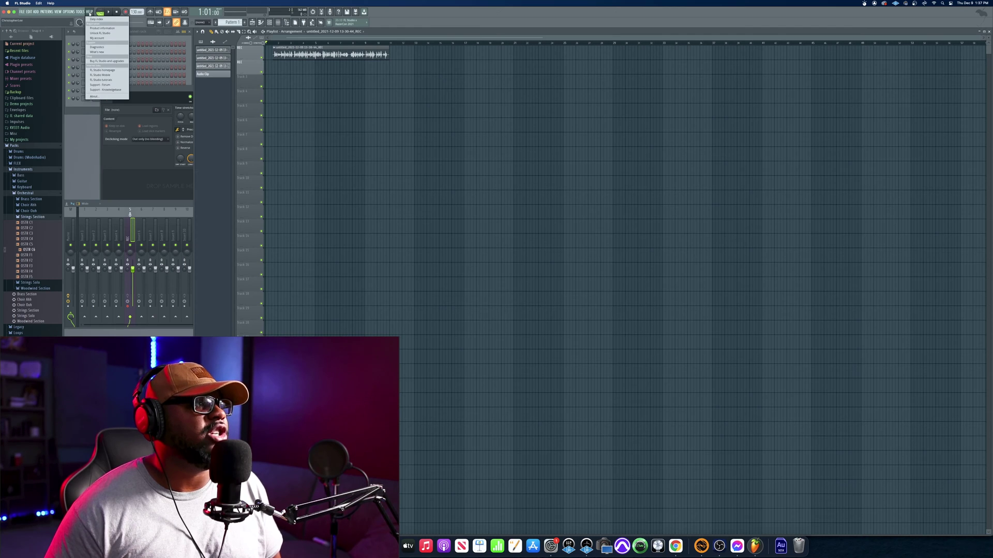
left_click(105, 95)
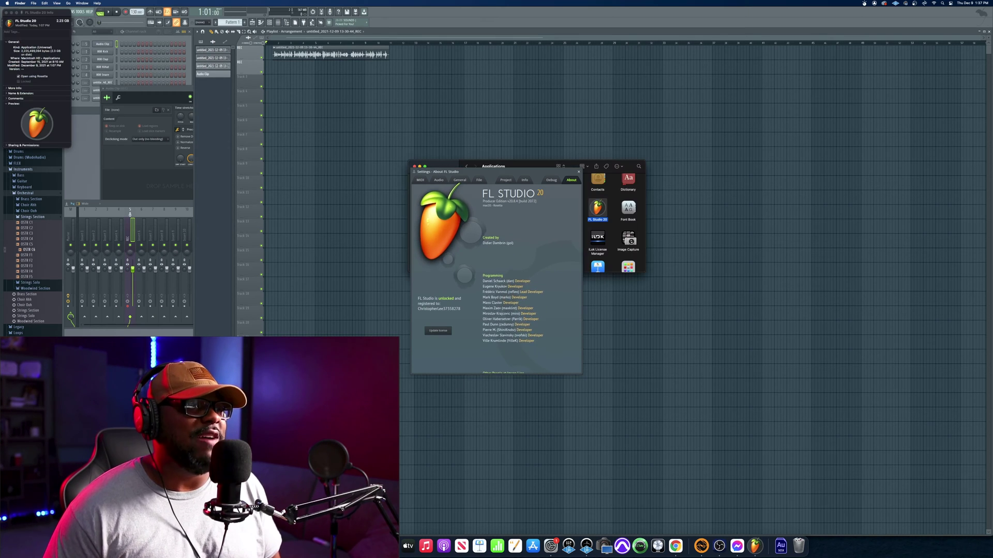
Step: Bring the Finder window forward and browse back to the computer's drives and network view
left_click(444, 166)
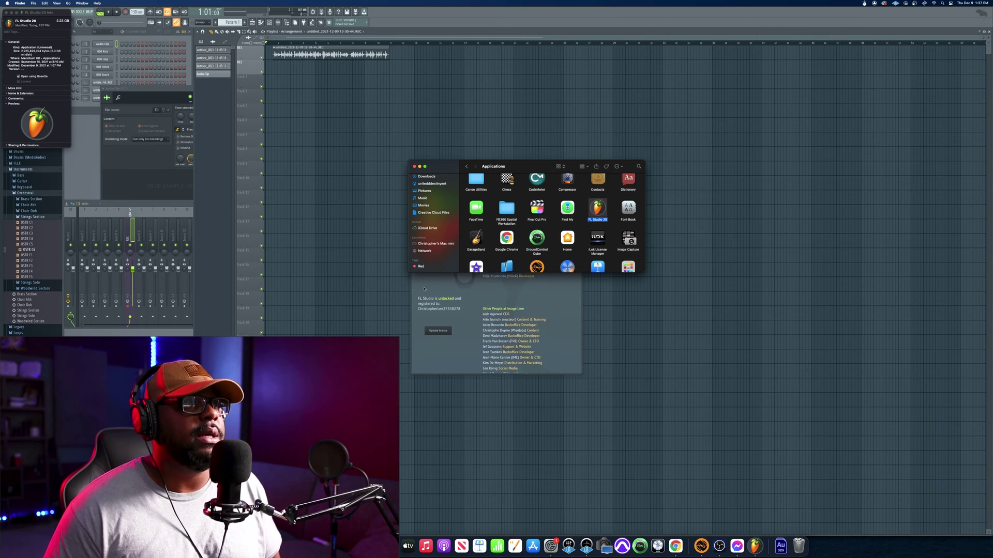
scroll(461, 209, "down", 2)
scroll(427, 236, "up", 5)
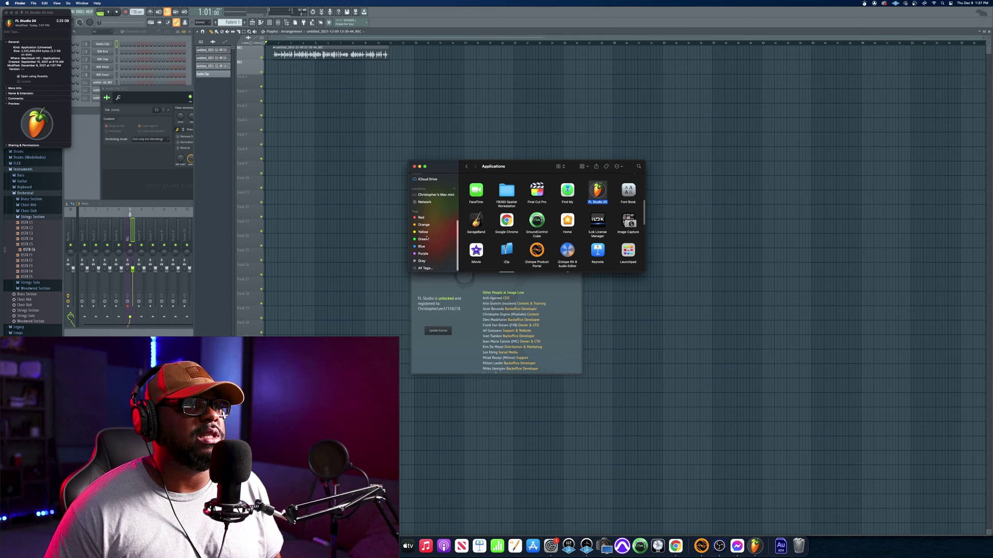
scroll(427, 238, "down", 3)
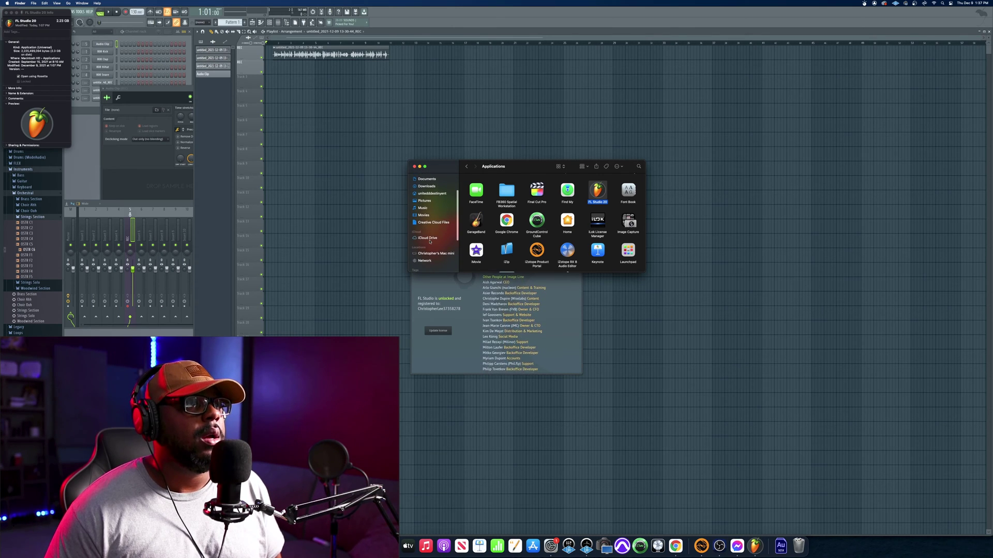
scroll(433, 249, "down", 3)
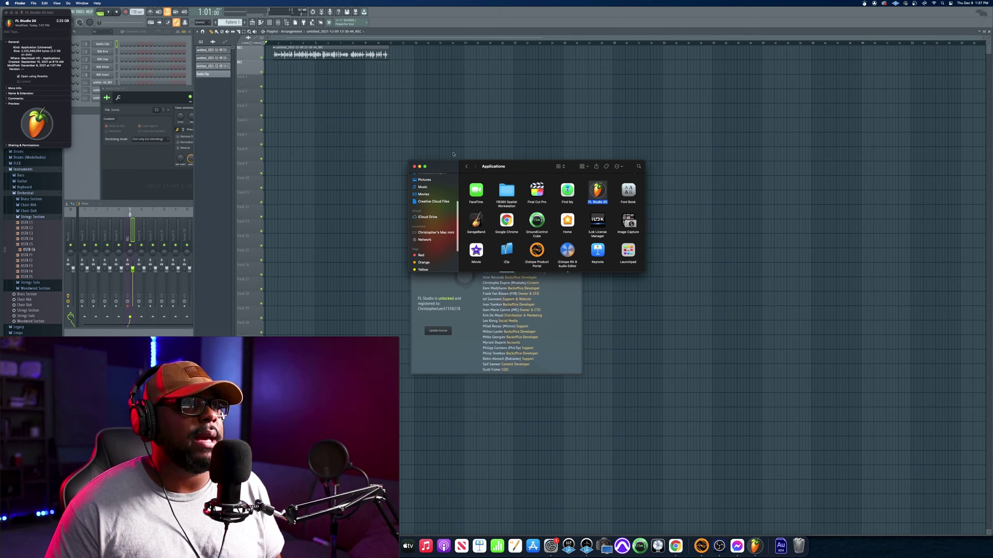
left_click(466, 167)
left_click(475, 167)
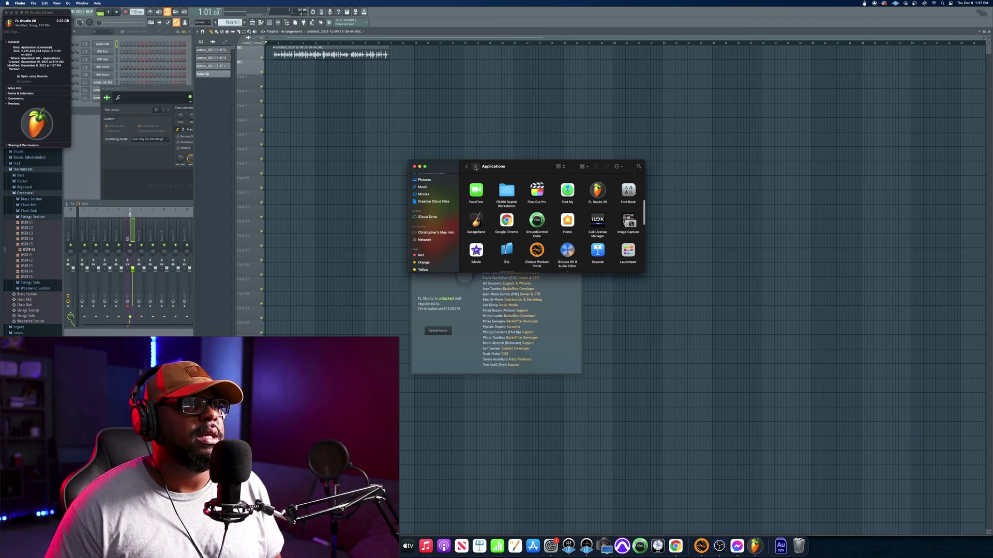
left_click(466, 167)
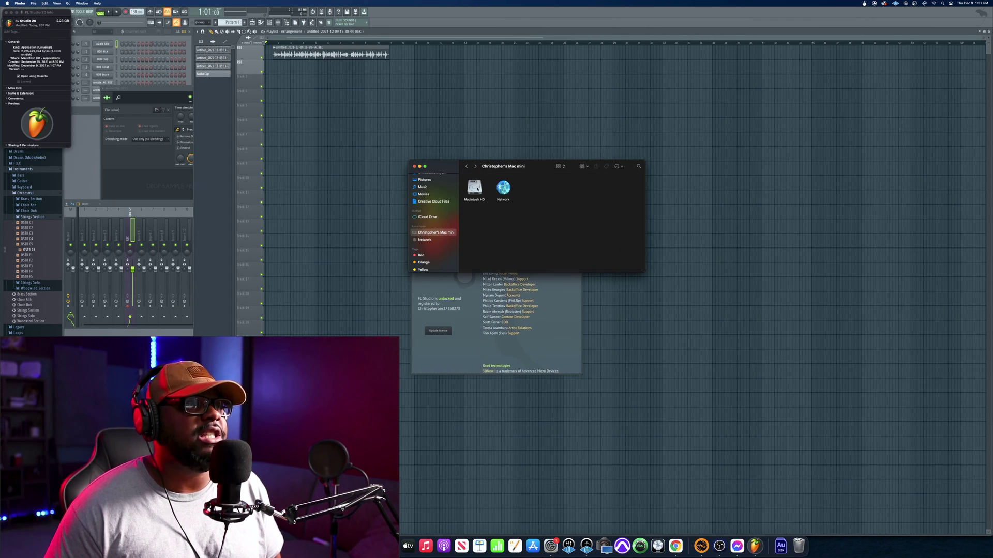
Step: Open Macintosh HD > Applications and choose Get Info for FL Studio 20
double_click(475, 189)
double_click(475, 189)
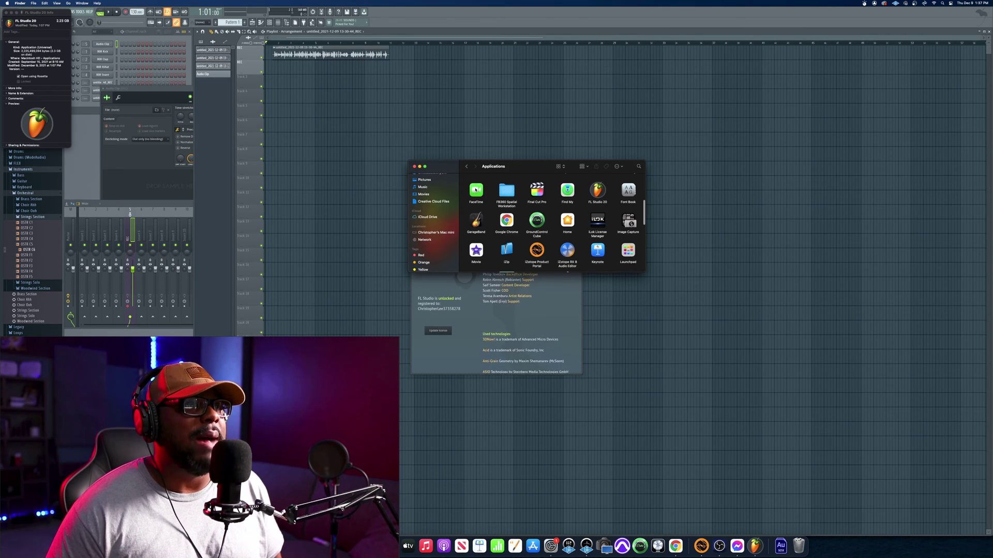
right_click(596, 197)
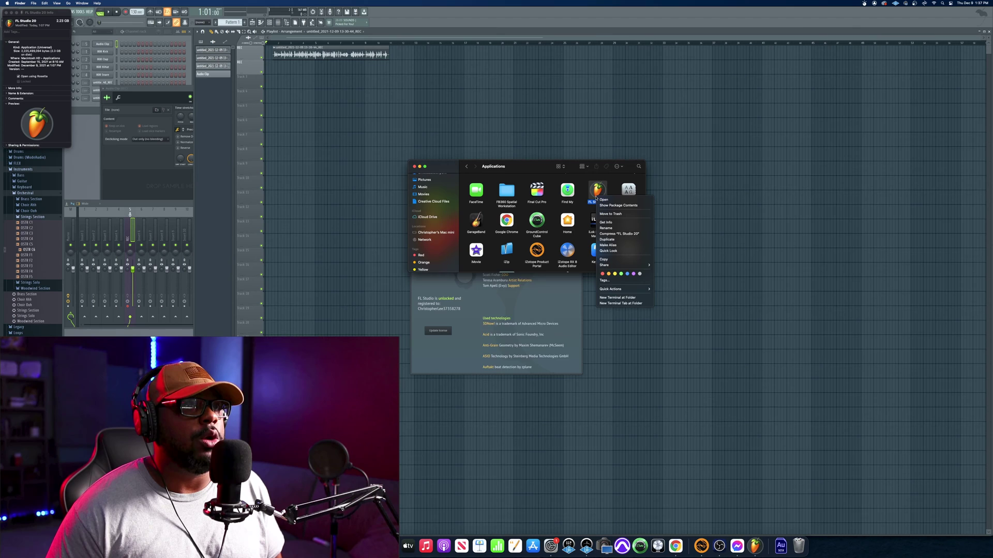
left_click(627, 224)
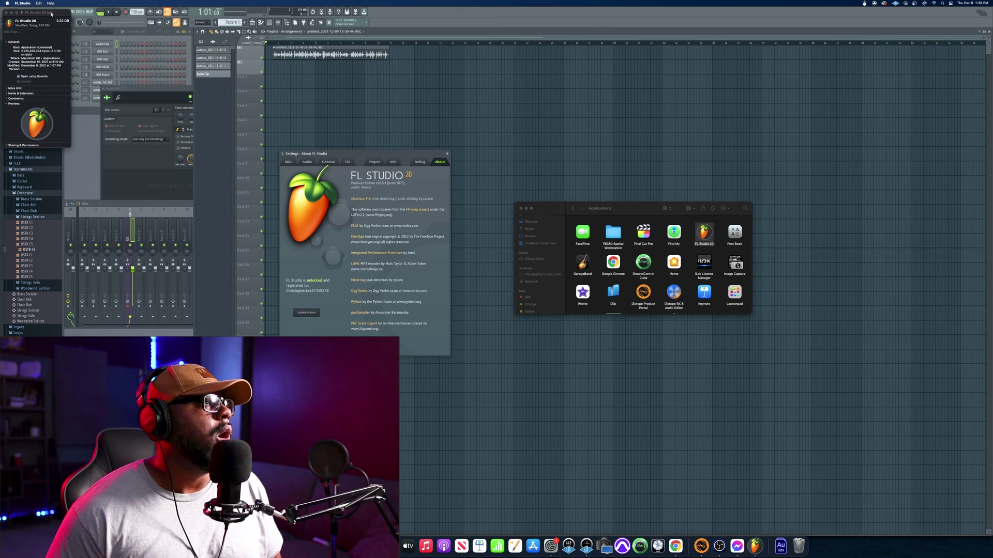
Step: Drag the FL Studio 20 Get Info window to the right by its title bar
left_click_drag(49, 13, 510, 67)
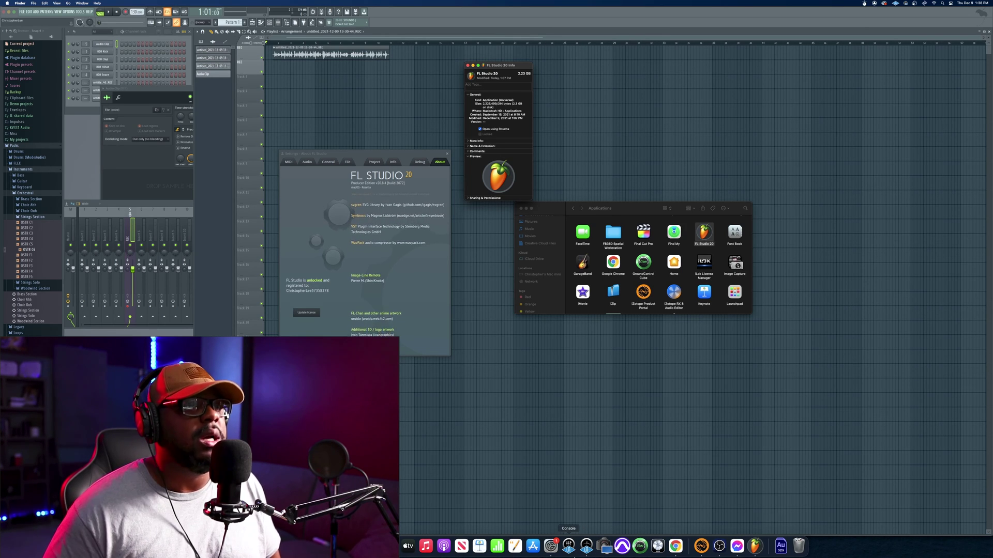
Step: Bring System Preferences forward and scroll the Microphone list to find FL Studio
left_click(551, 546)
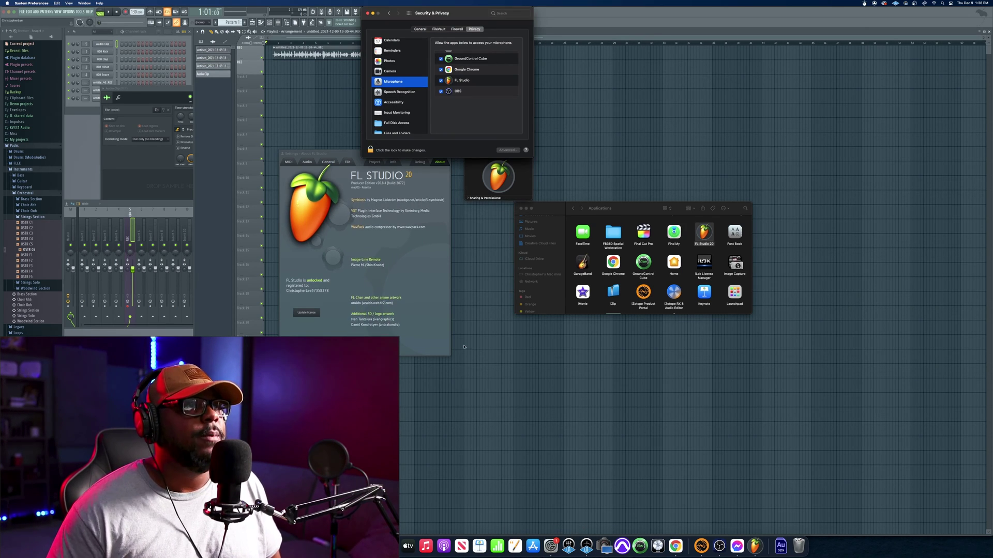
scroll(398, 82, "down", 1)
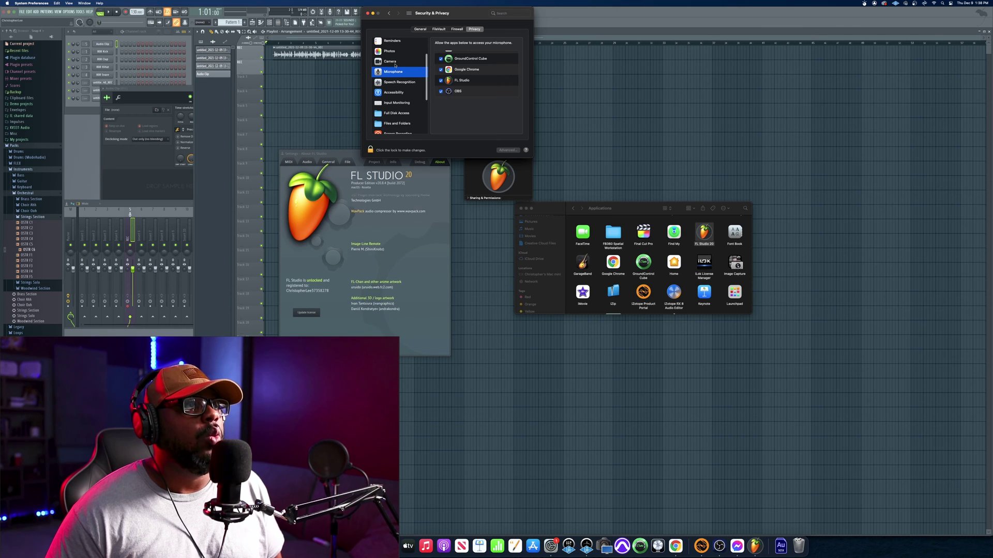
scroll(476, 73, "down", 3)
scroll(467, 73, "down", 5)
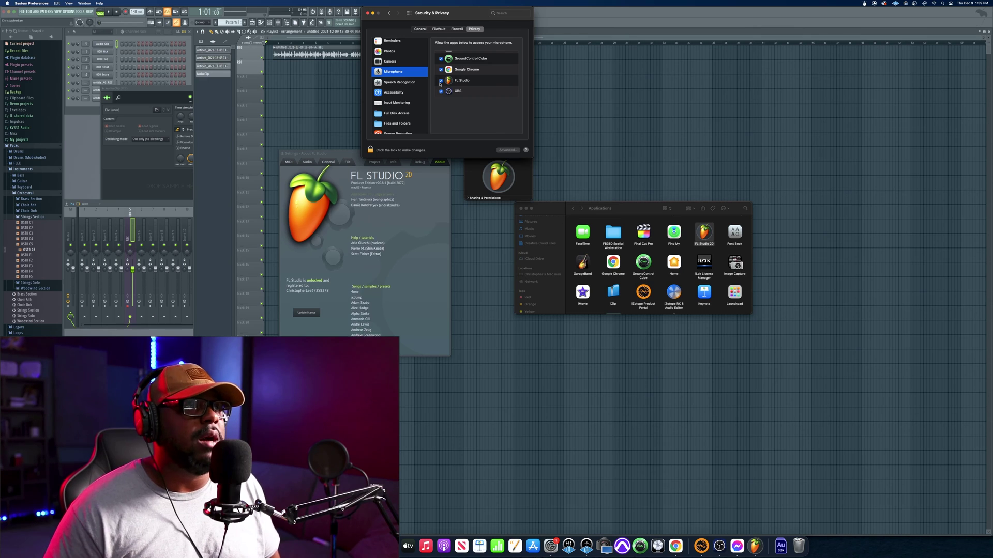
Step: Close Security & Privacy, then view and dismiss FL Studio's HELP > About version details
left_click(368, 14)
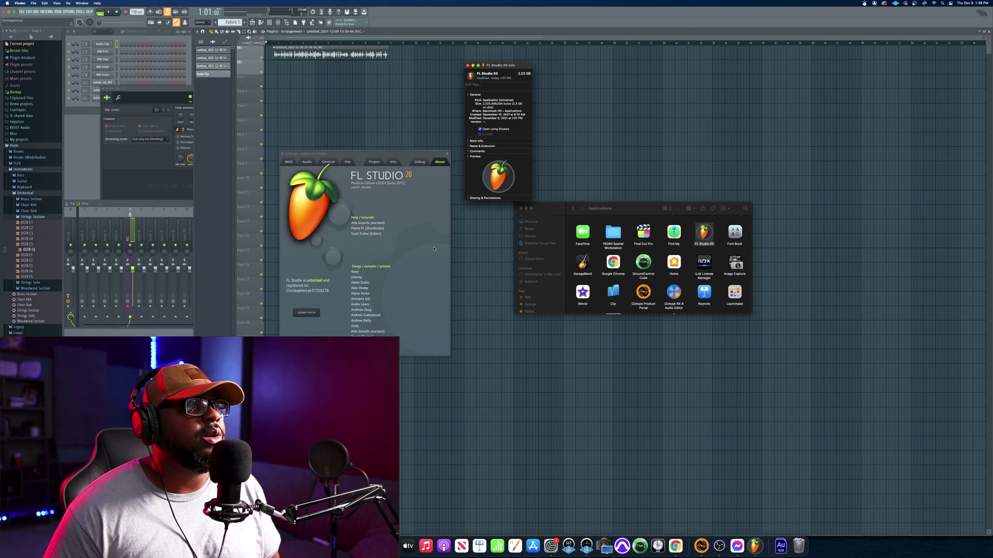
left_click(270, 150)
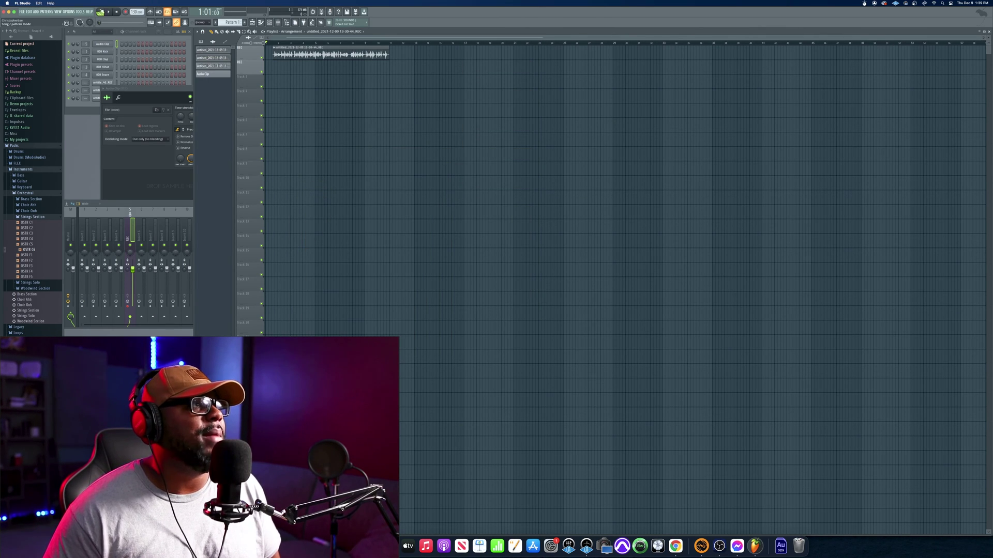
left_click(89, 11)
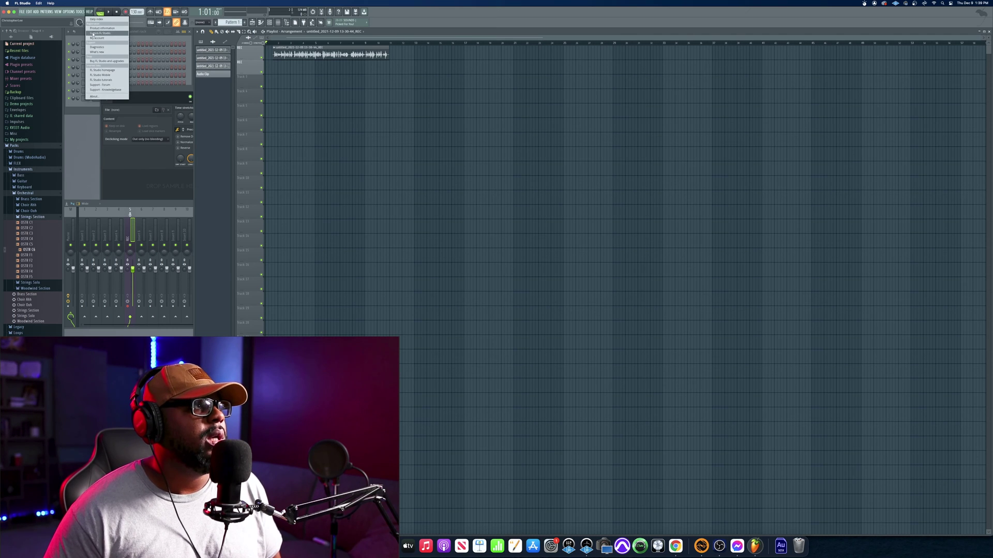
left_click(94, 96)
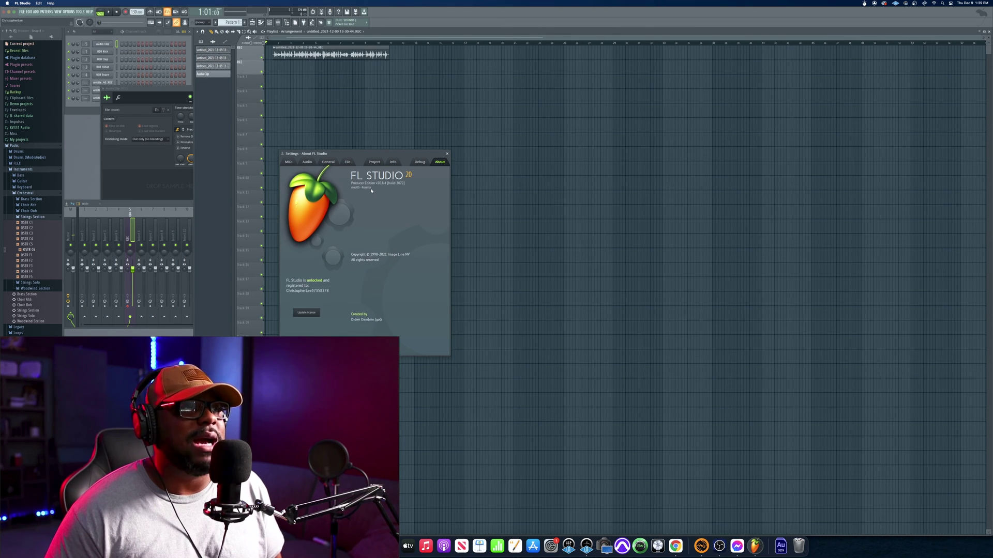
left_click(446, 154)
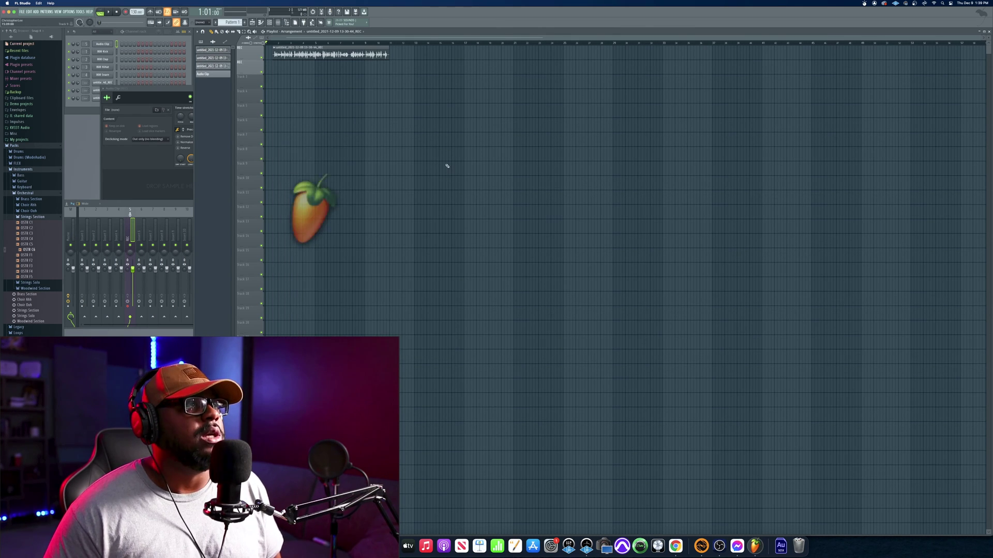
Step: Expand the mixer and insert a new Audio Clip #2 channel from the Audio Clip channel's menu
left_click(278, 22)
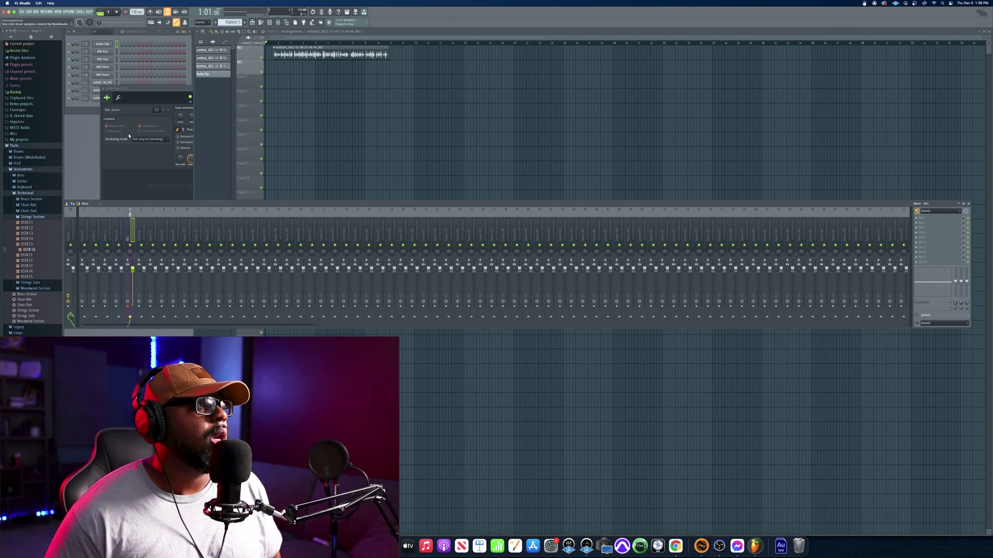
left_click(99, 40)
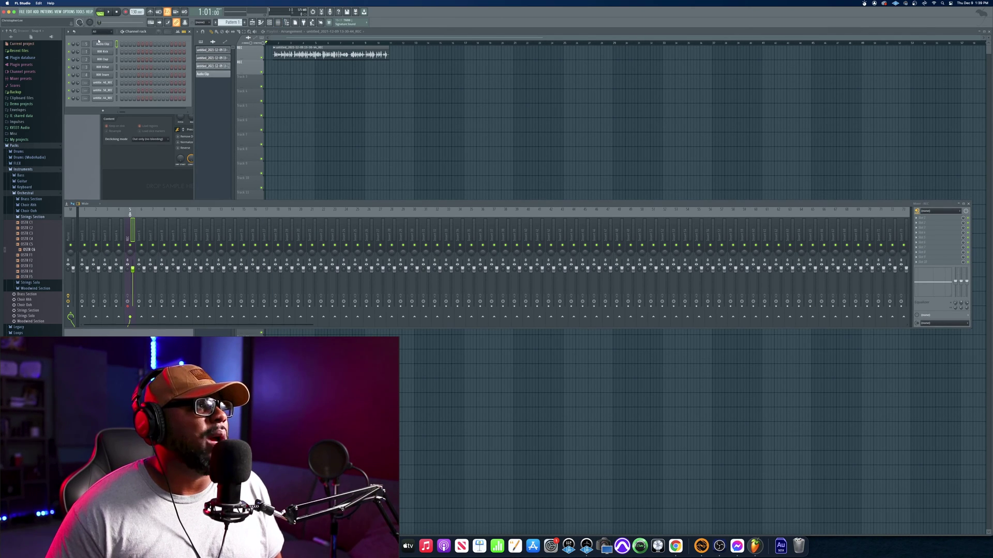
right_click(102, 44)
mouse_move(140, 86)
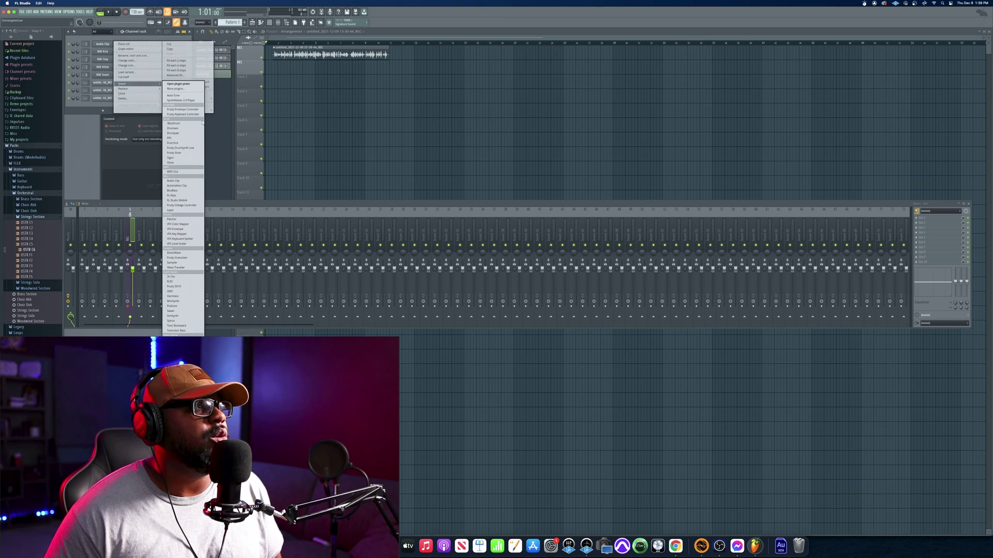
left_click(193, 181)
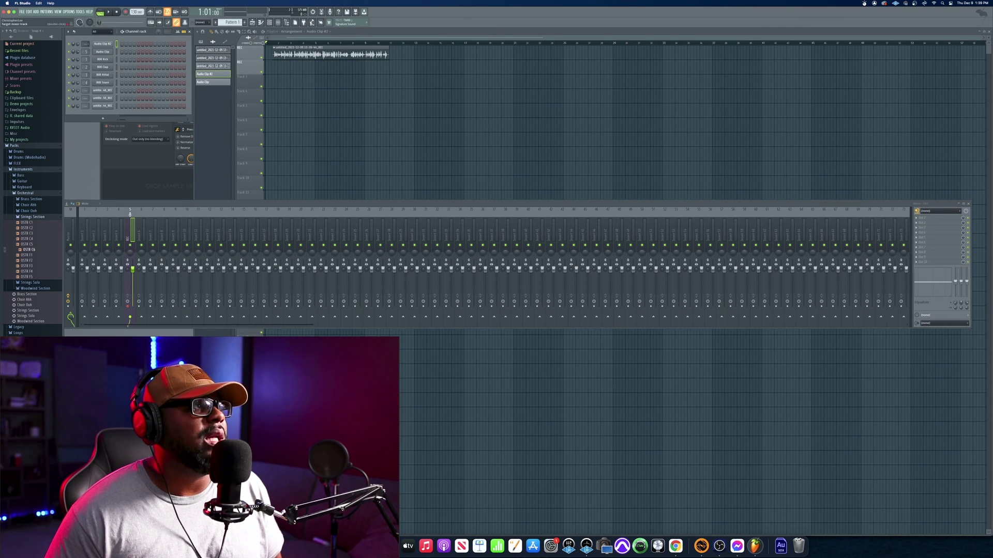
scroll(86, 44, "up", 6)
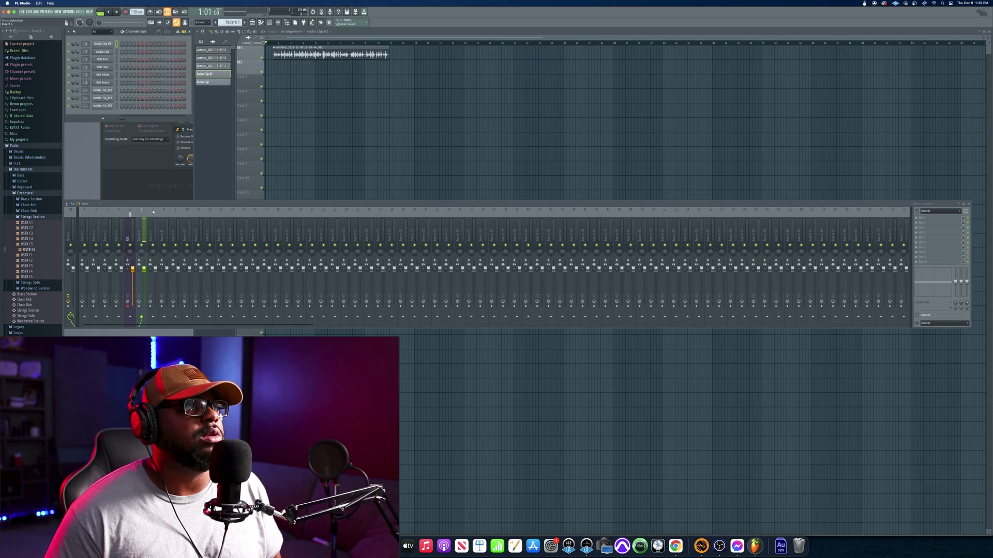
Step: Bring the mixer back into view and open Insert 6's audio input choices
left_click(279, 23)
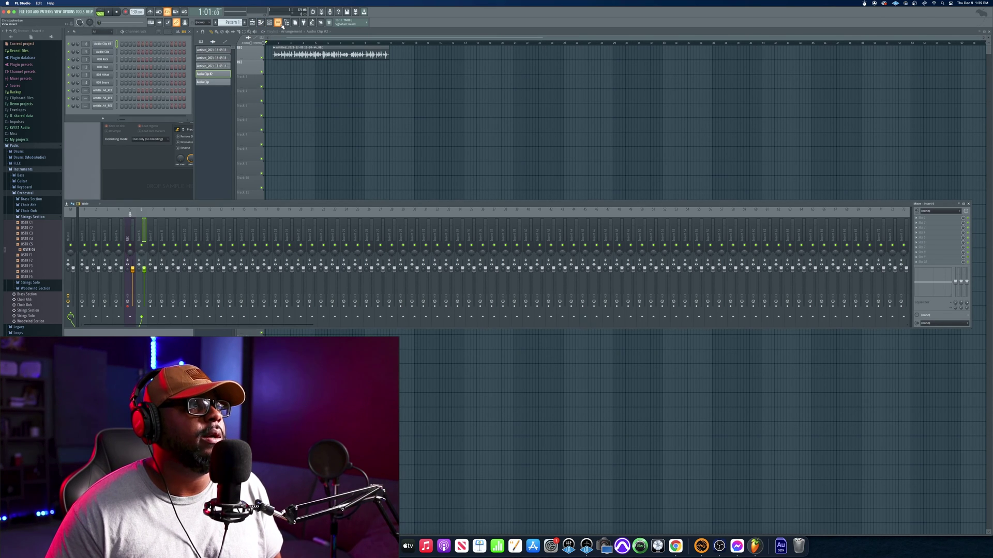
left_click(282, 25)
left_click(282, 24)
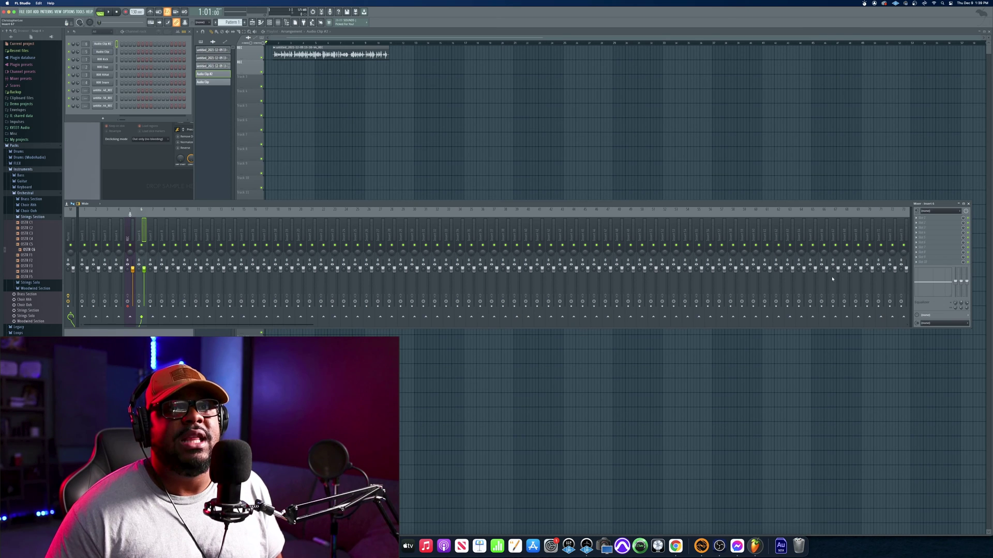
left_click(940, 213)
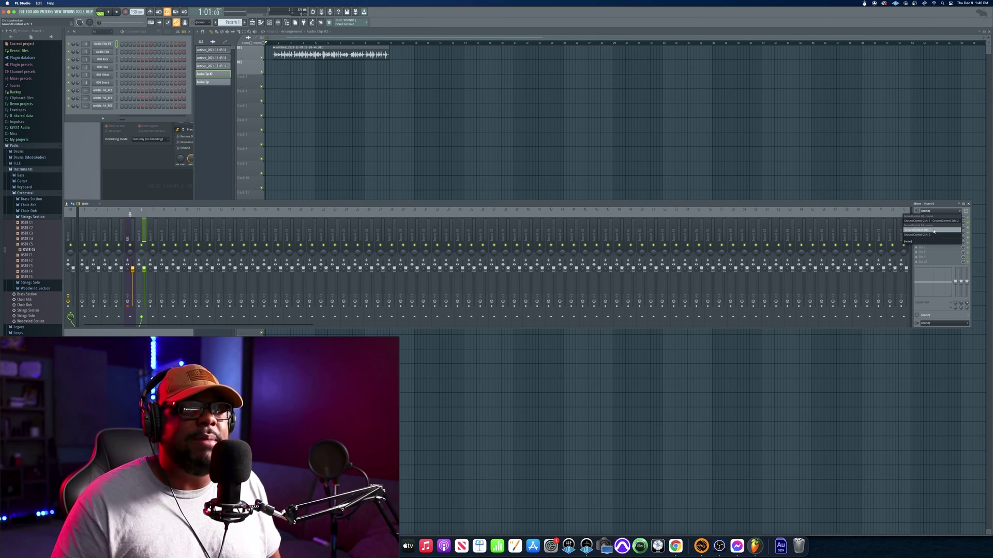
Step: Set Insert 6's input to the GroundControl microphone, then play and stop the playlist to test
left_click(285, 41)
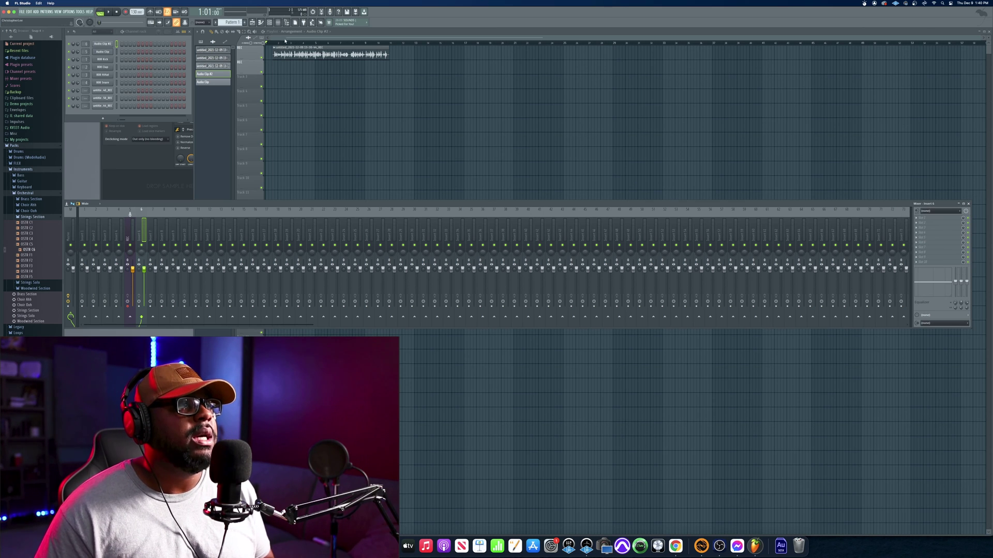
left_click(276, 45)
key("space")
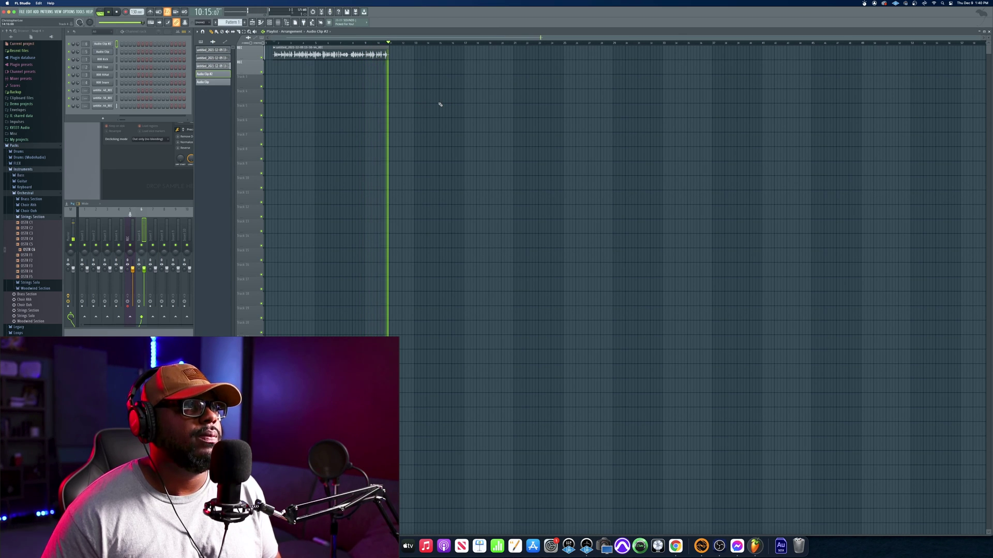
key("space")
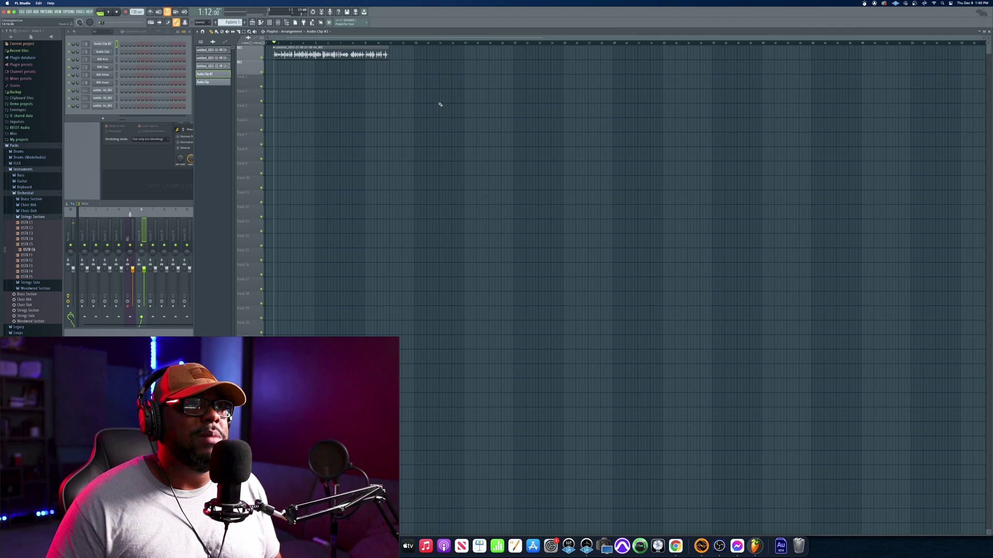